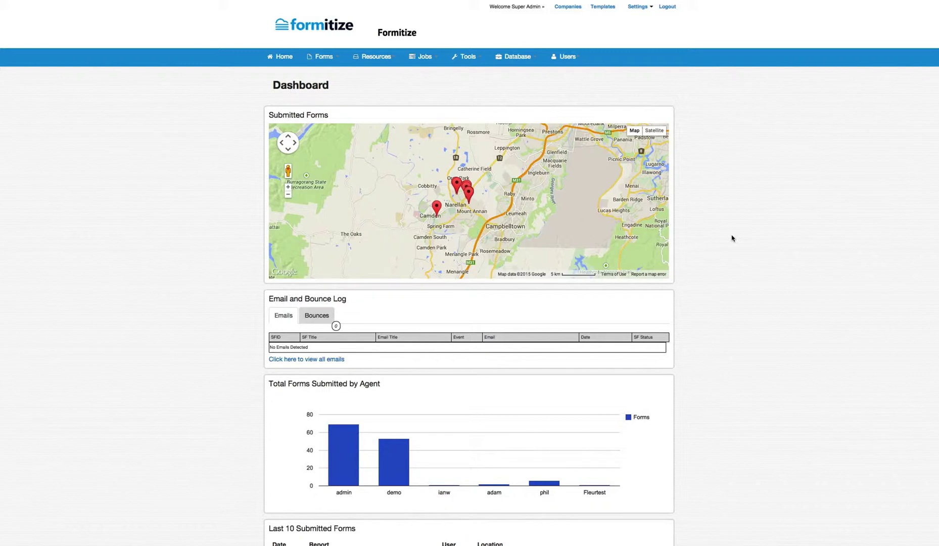
Show the details of the form submitted near Camden on the dashboard map and display the bounced emails log.
{"action": "left_click", "coordinate": [732, 237]}
{"action": "left_click", "coordinate": [436, 209]}
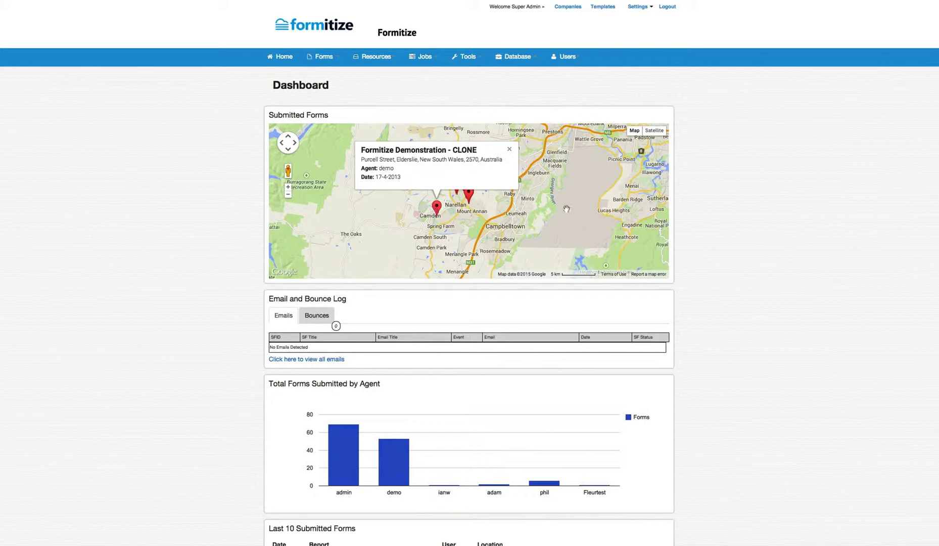
{"action": "scroll", "coordinate": [469, 273], "scroll_direction": "down", "scroll_amount": 3}
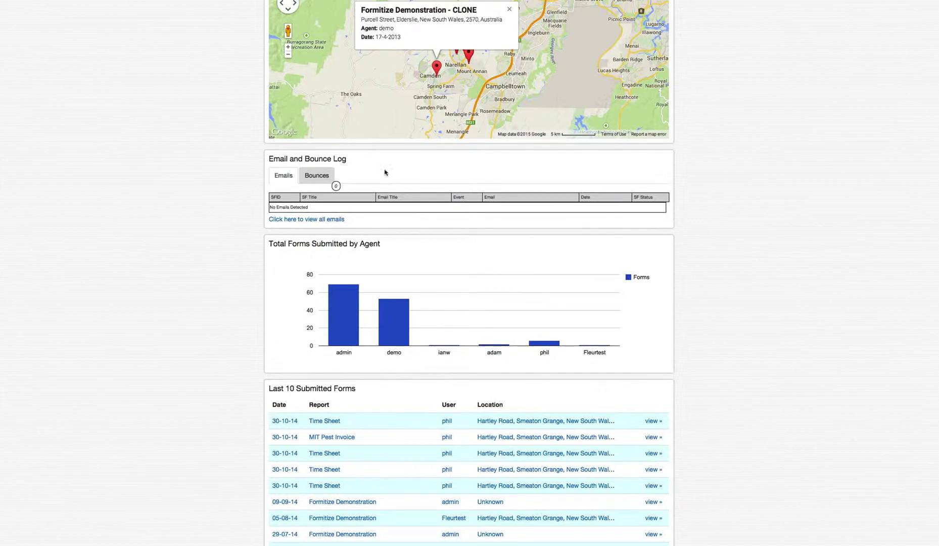
{"action": "left_click", "coordinate": [318, 176]}
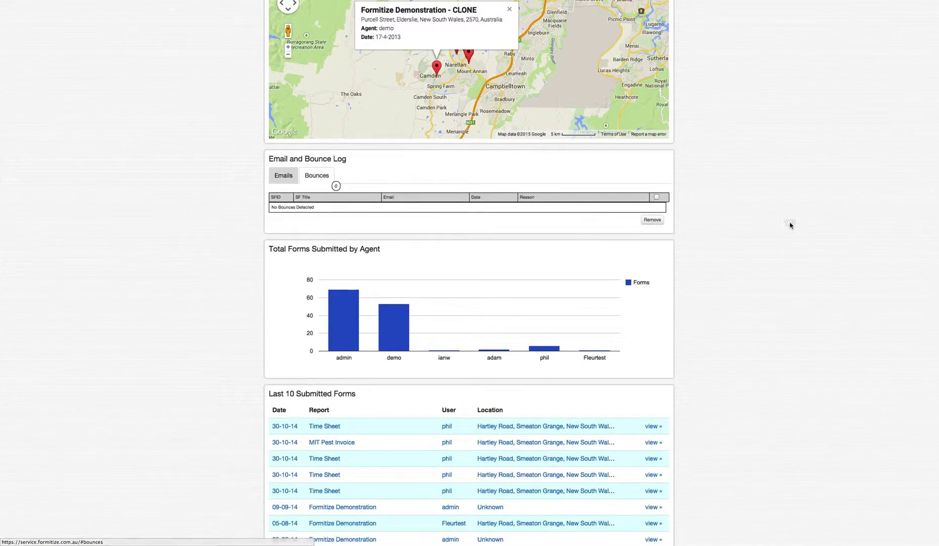
Review the dashboard's forms-by-agent chart and last submitted forms, and view the beach photo from the Photo Stream enlarged.
{"action": "scroll", "coordinate": [789, 223], "scroll_direction": "down", "scroll_amount": 2}
{"action": "scroll", "coordinate": [785, 220], "scroll_direction": "down", "scroll_amount": 3}
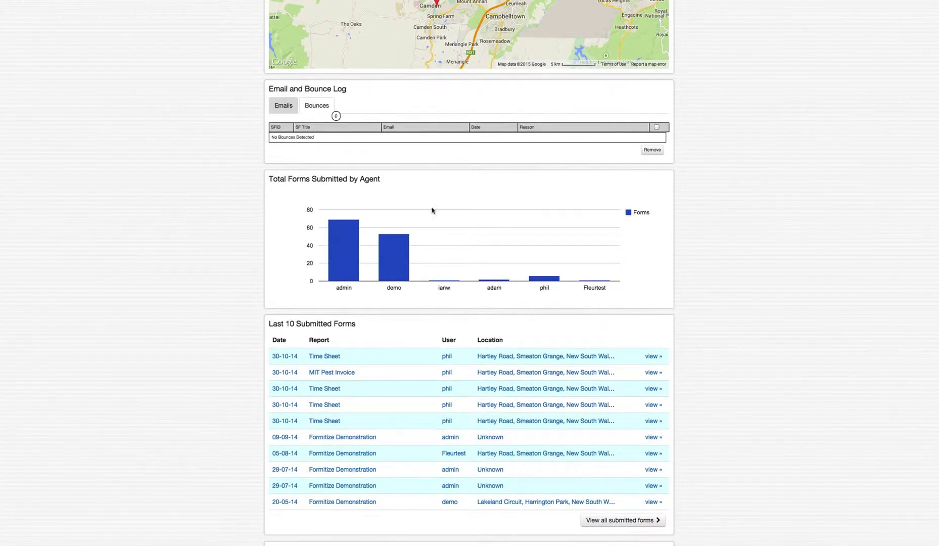
{"action": "mouse_move", "coordinate": [346, 248]}
{"action": "scroll", "coordinate": [728, 277], "scroll_direction": "down", "scroll_amount": 3}
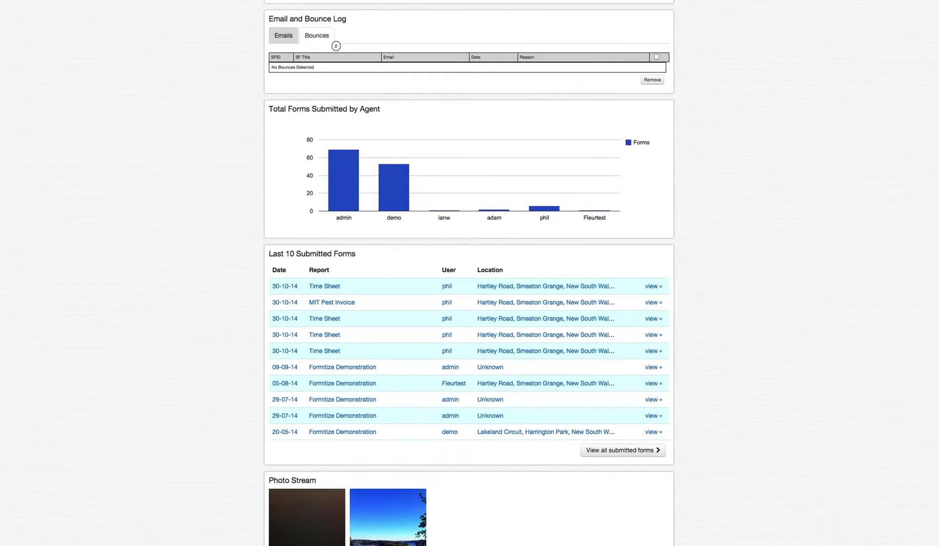
{"action": "scroll", "coordinate": [469, 273], "scroll_direction": "down", "scroll_amount": 2}
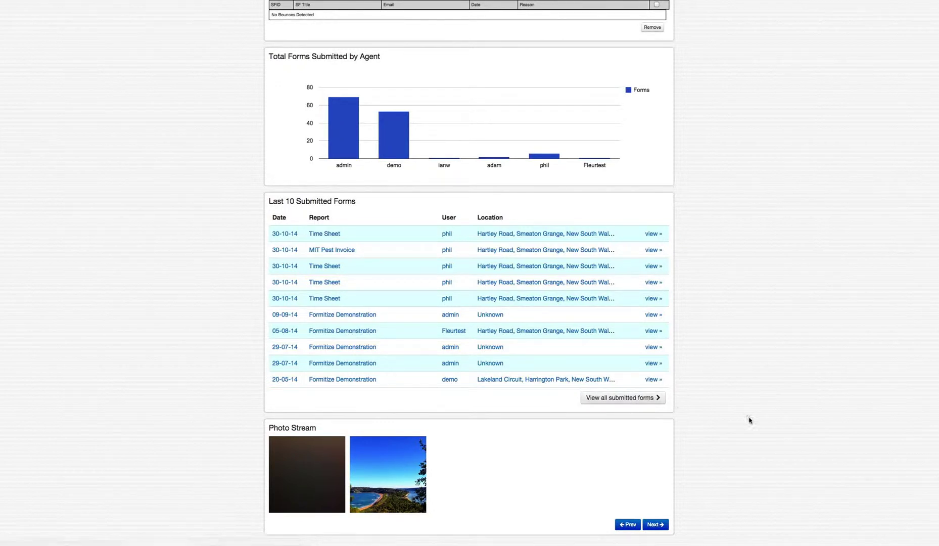
{"action": "scroll", "coordinate": [748, 417], "scroll_direction": "down", "scroll_amount": 1}
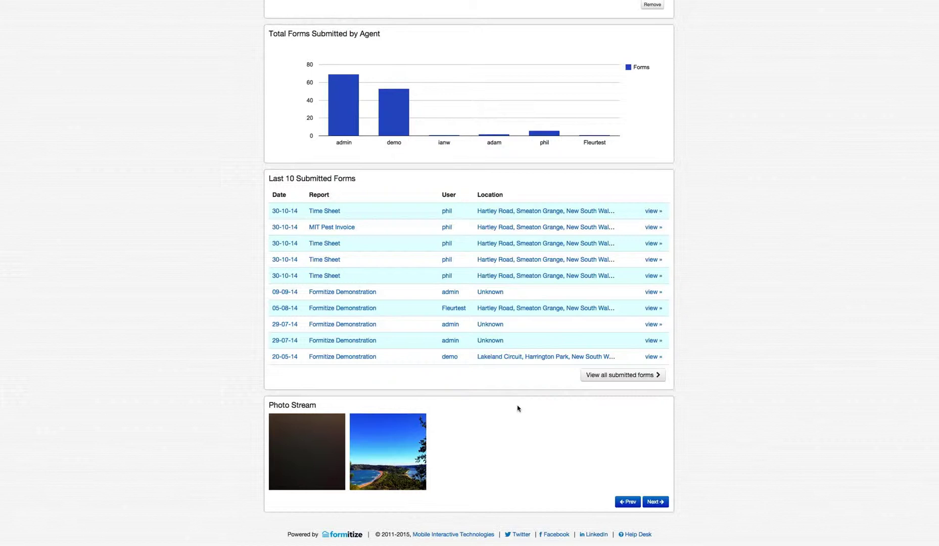
{"action": "left_click", "coordinate": [403, 451]}
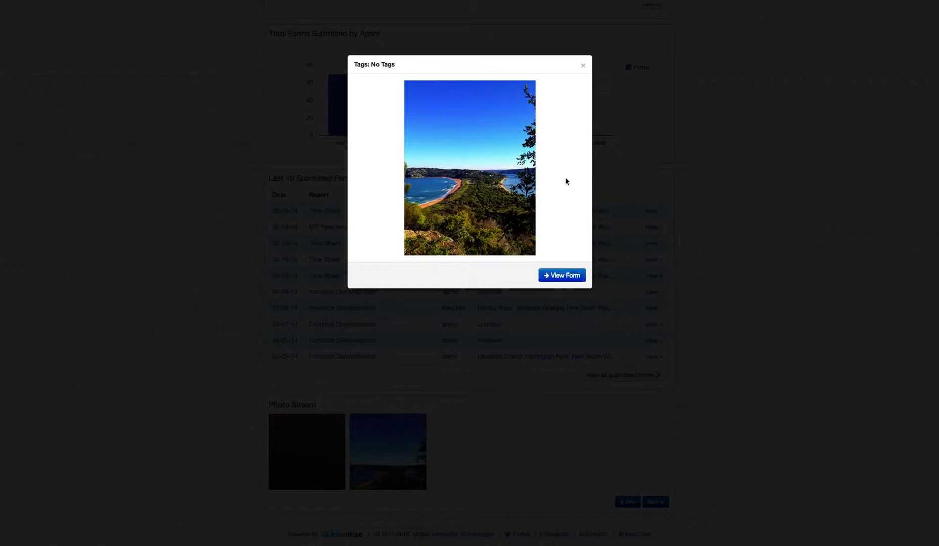
{"action": "left_click", "coordinate": [583, 67]}
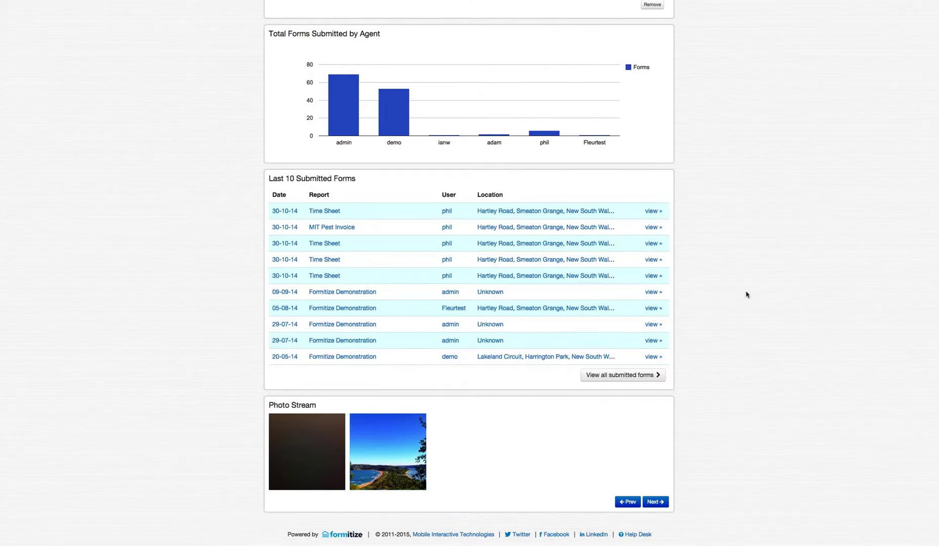
{"action": "scroll", "coordinate": [747, 294], "scroll_direction": "up", "scroll_amount": 5}
{"action": "scroll", "coordinate": [732, 308], "scroll_direction": "up", "scroll_amount": 3}
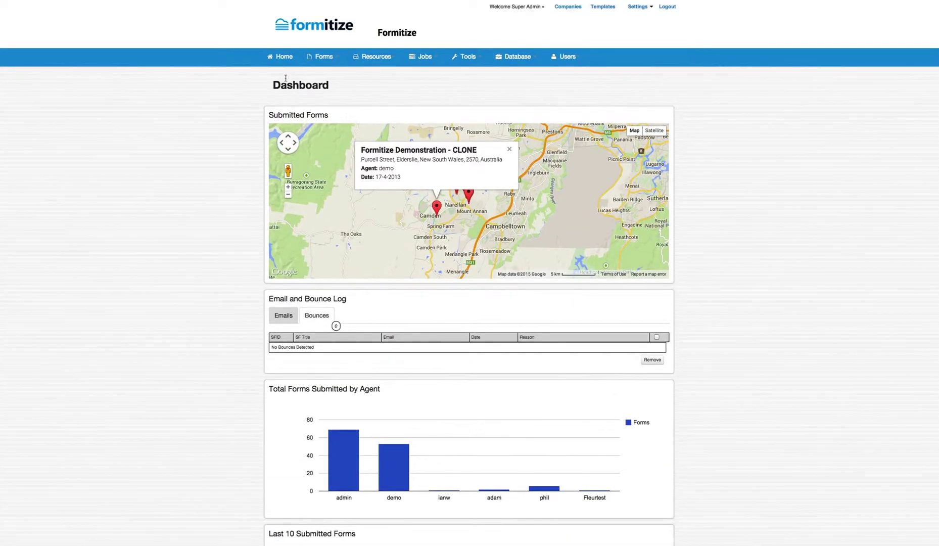
Open the Submitted Forms list and view the fields it can be filtered by.
{"action": "left_click", "coordinate": [328, 58]}
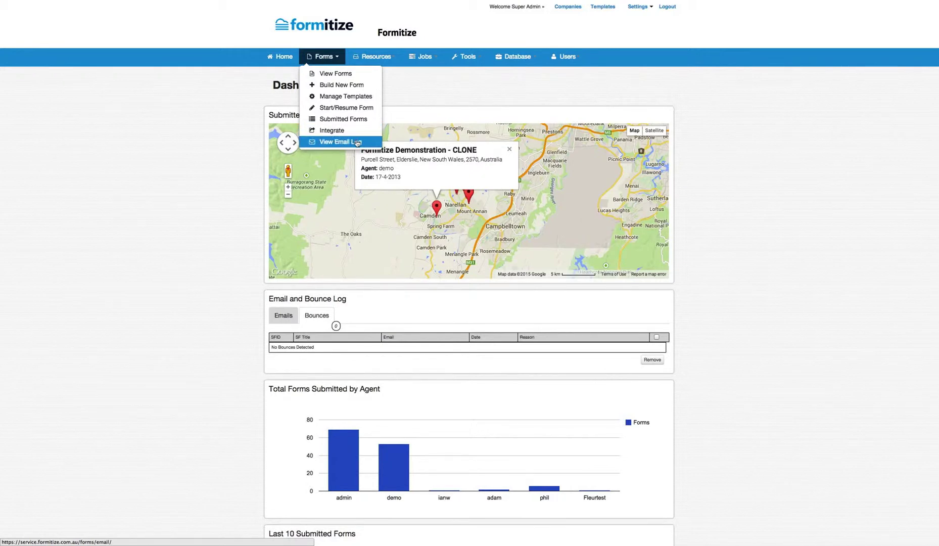
{"action": "left_click", "coordinate": [342, 121]}
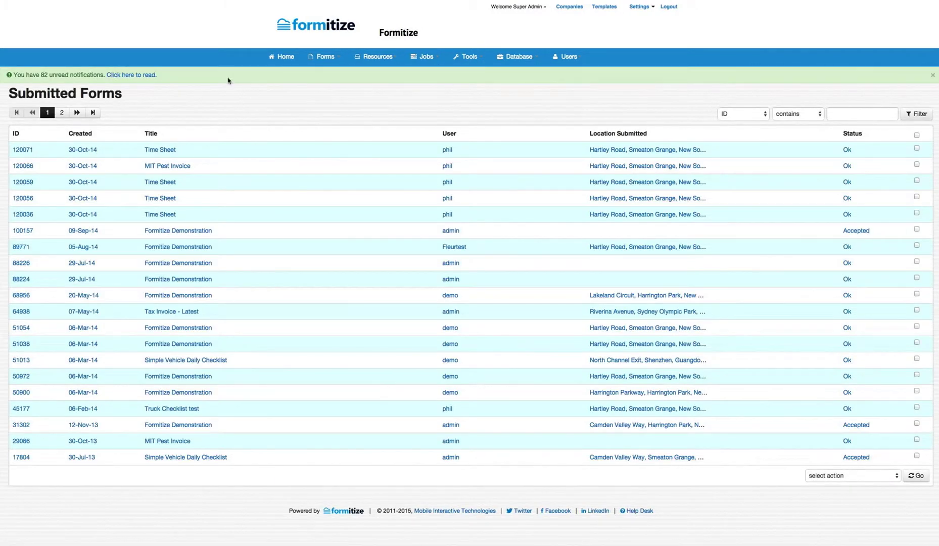
{"action": "left_click", "coordinate": [766, 115]}
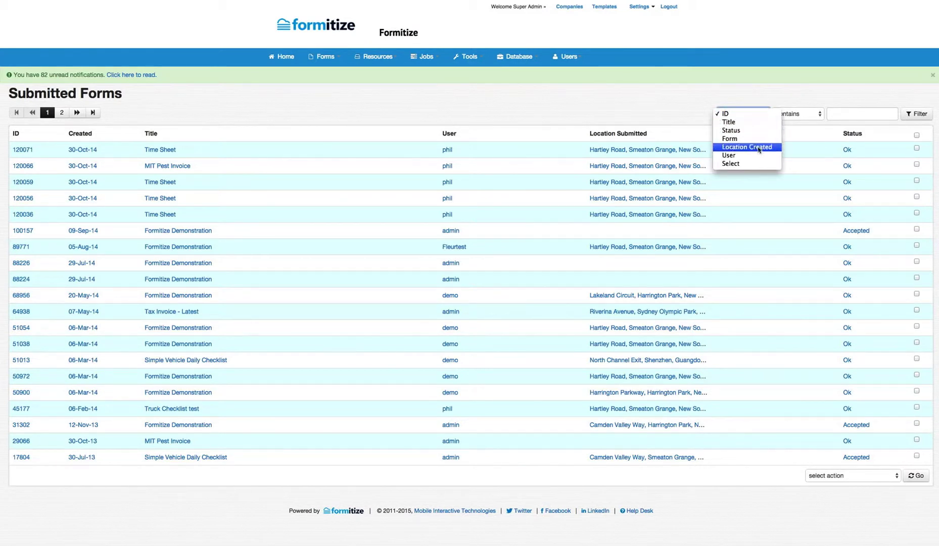
{"action": "left_click", "coordinate": [765, 95]}
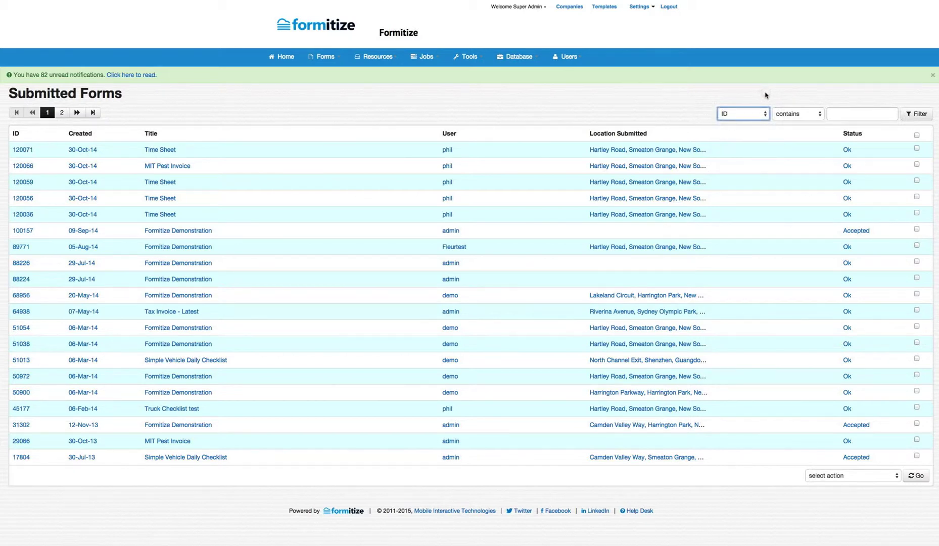
Select all forms on the first page of the submitted list and clear the selection again.
{"action": "left_click", "coordinate": [918, 136]}
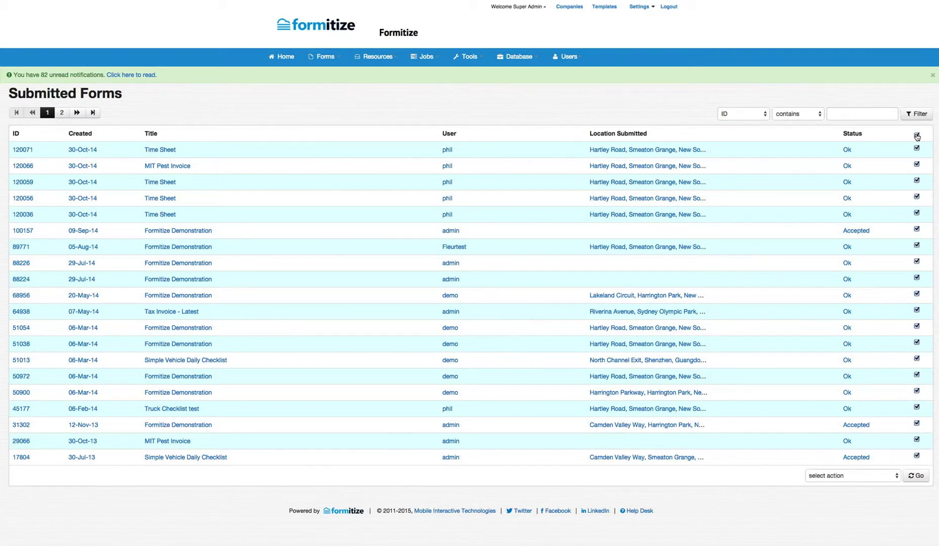
{"action": "left_click", "coordinate": [917, 136]}
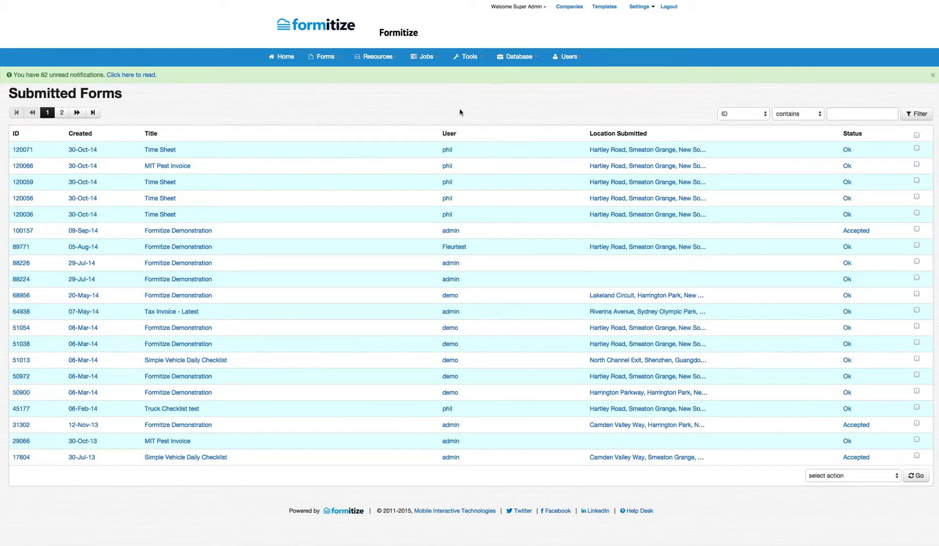
{"action": "left_click", "coordinate": [440, 104]}
Open the most recent Time Sheet submission for editing and view its Sign On/Off options.
{"action": "left_click", "coordinate": [162, 150]}
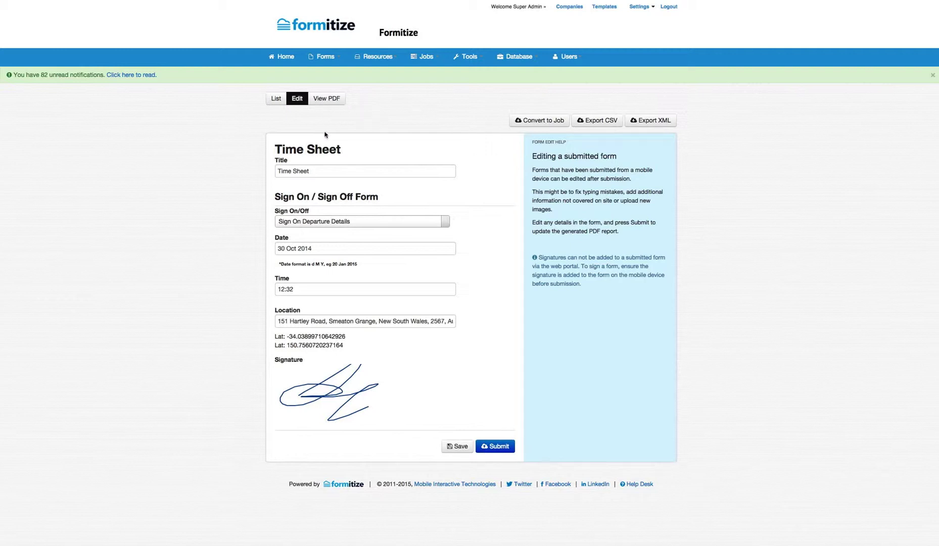
{"action": "left_click", "coordinate": [320, 172]}
{"action": "left_click", "coordinate": [394, 228]}
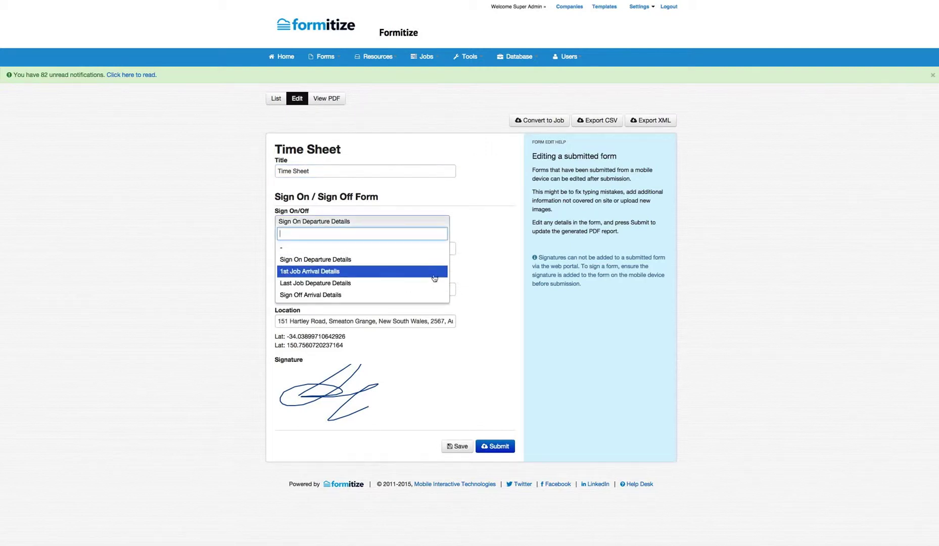
{"action": "left_click", "coordinate": [489, 263]}
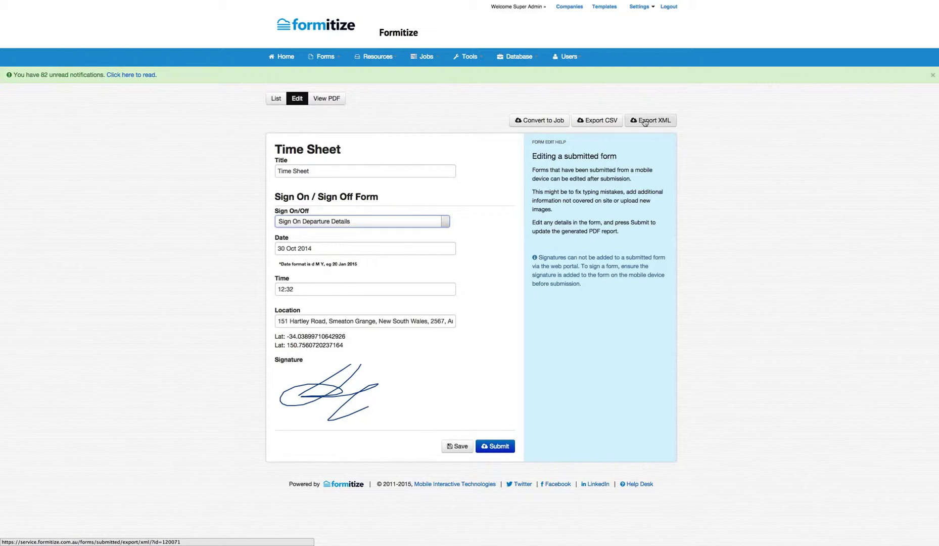
View the resource history and open the blank form for adding a new resource.
{"action": "left_click", "coordinate": [375, 53]}
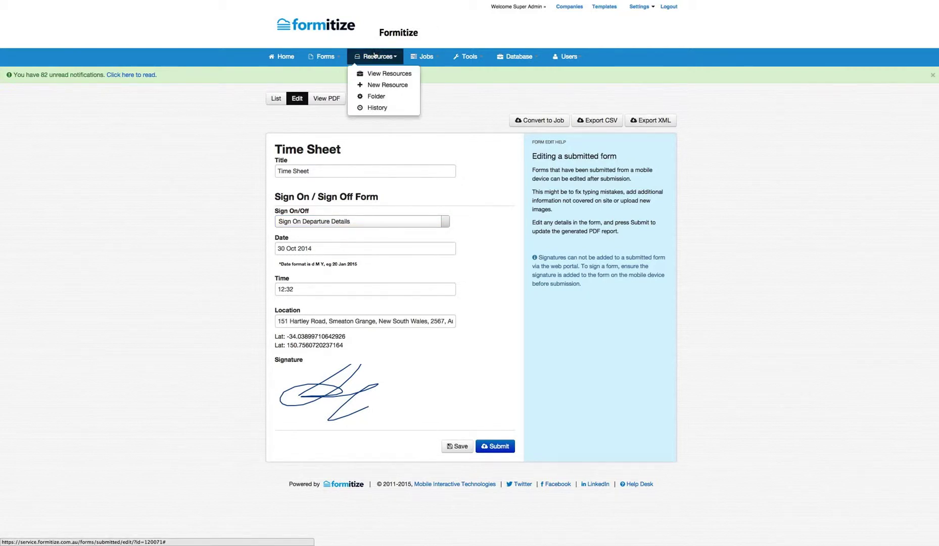
{"action": "left_click", "coordinate": [378, 108]}
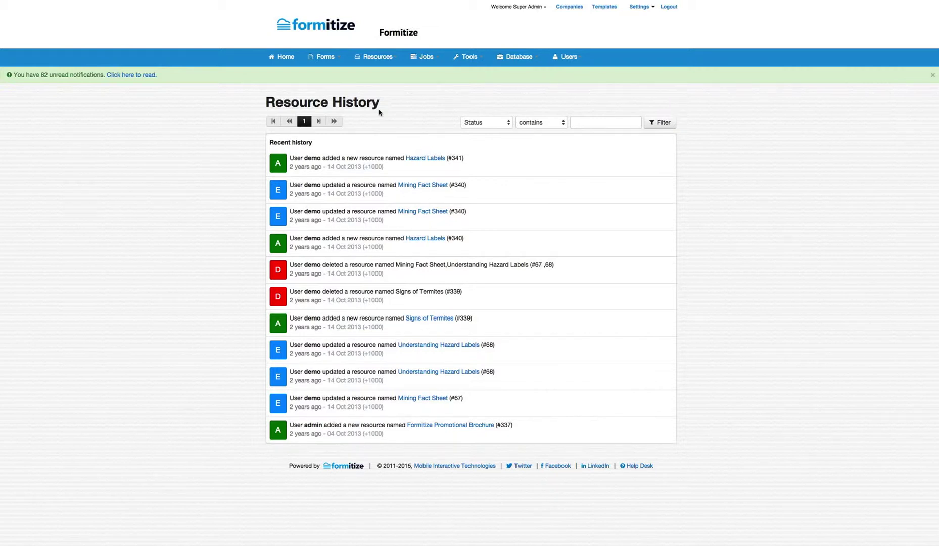
{"action": "left_click", "coordinate": [381, 56]}
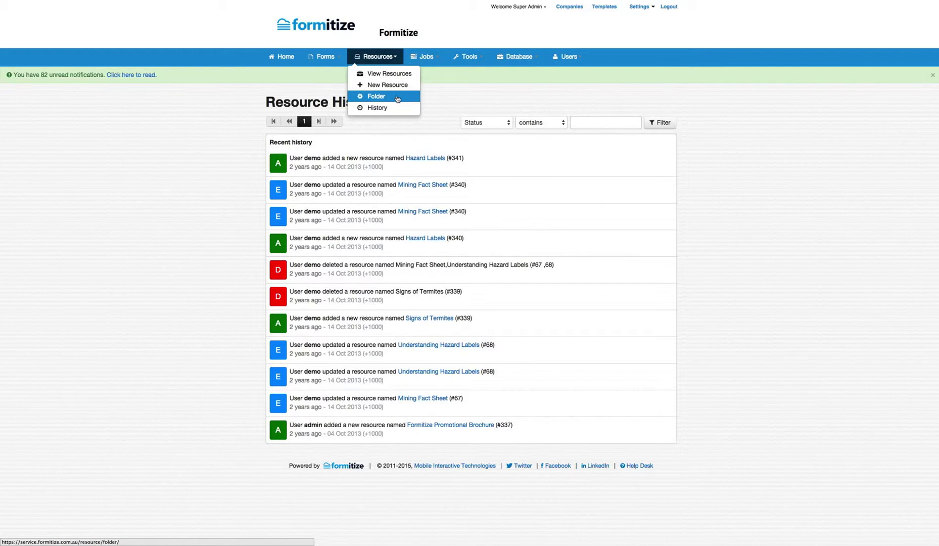
{"action": "left_click", "coordinate": [394, 84]}
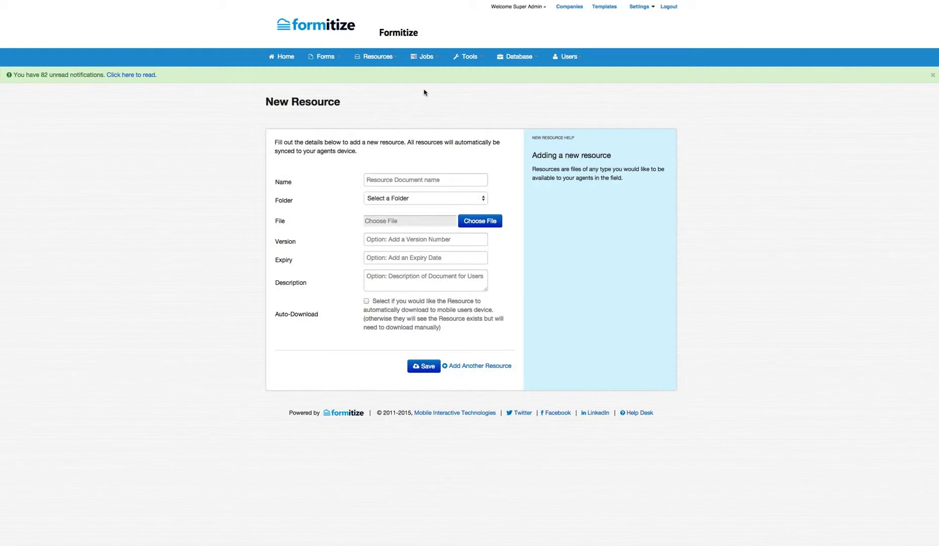
Open the CSV Report Builder.
{"action": "left_click", "coordinate": [427, 58]}
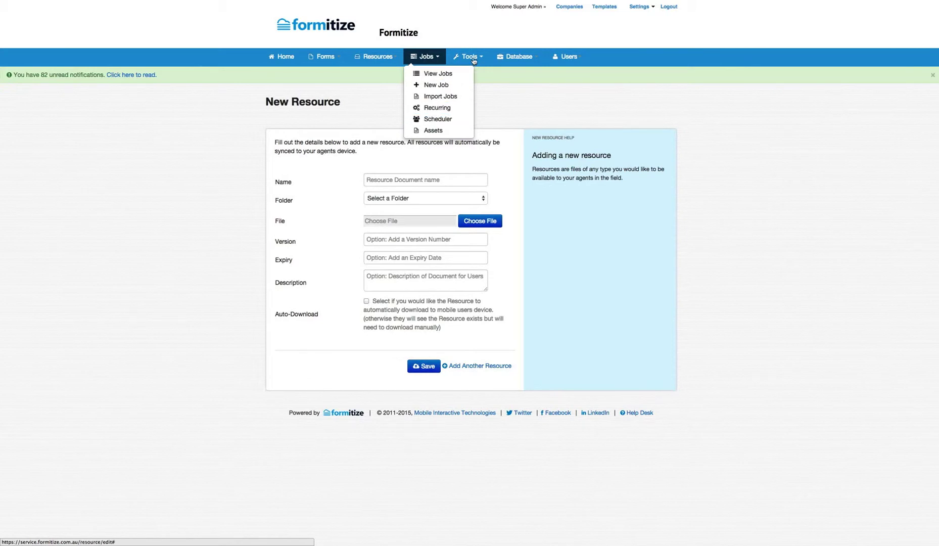
{"action": "mouse_move", "coordinate": [475, 60]}
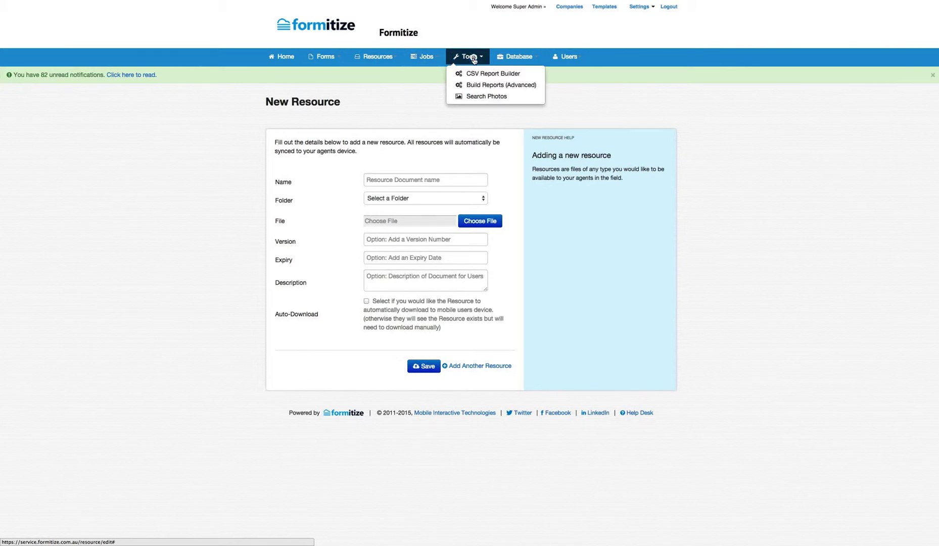
{"action": "left_click", "coordinate": [508, 75]}
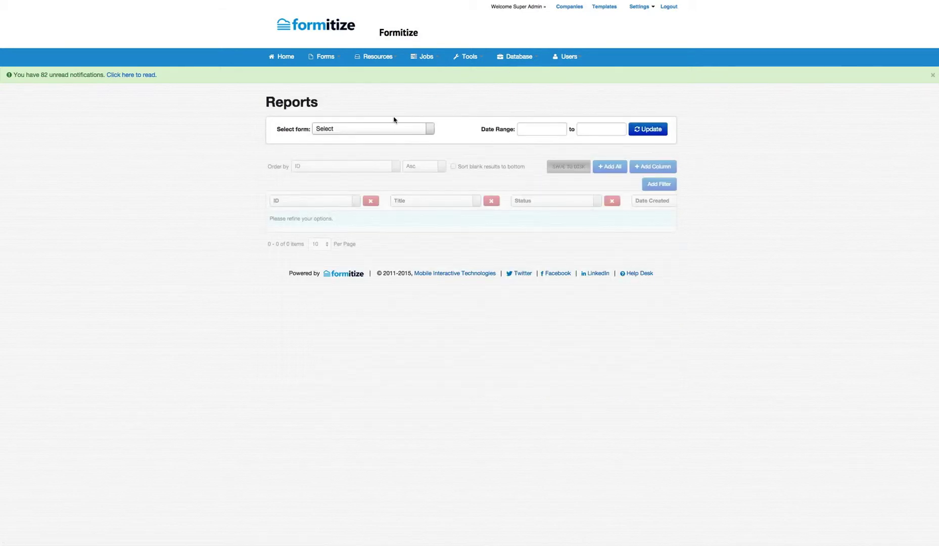
Generate a report of all submitted Time Sheet forms with no date range.
{"action": "left_click", "coordinate": [414, 131]}
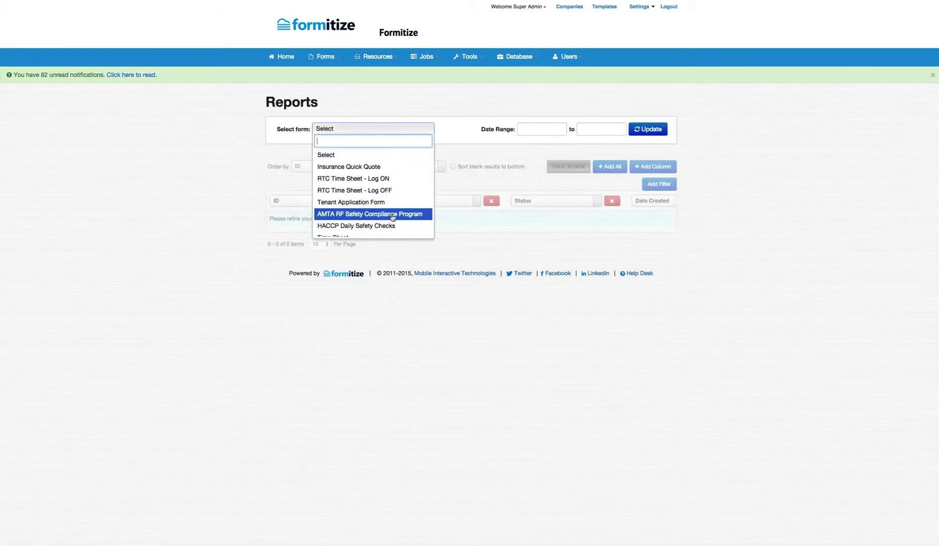
{"action": "key", "text": "Down"}
{"action": "key", "text": "Down"}
{"action": "key", "text": "Down"}
{"action": "key", "text": "Down"}
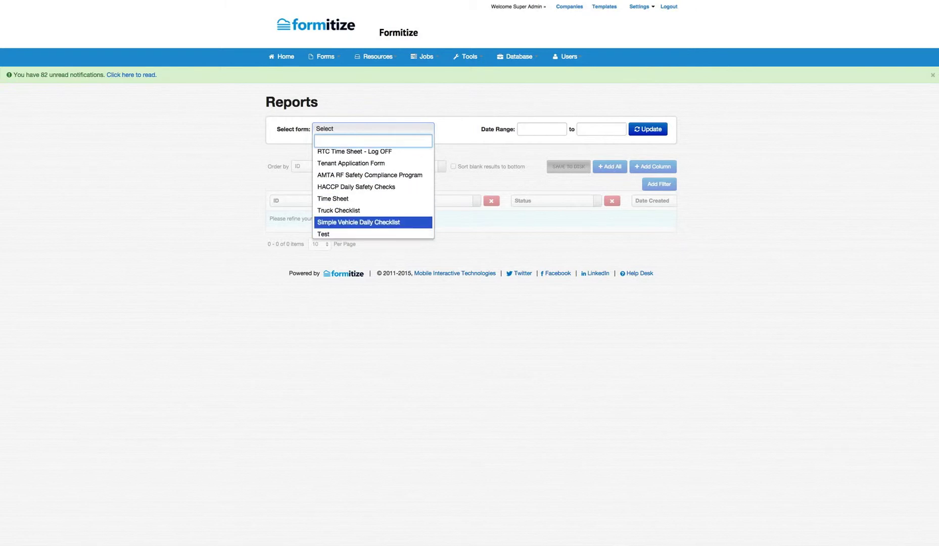
{"action": "key", "text": "Up"}
{"action": "key", "text": "Up"}
{"action": "left_click", "coordinate": [373, 198]}
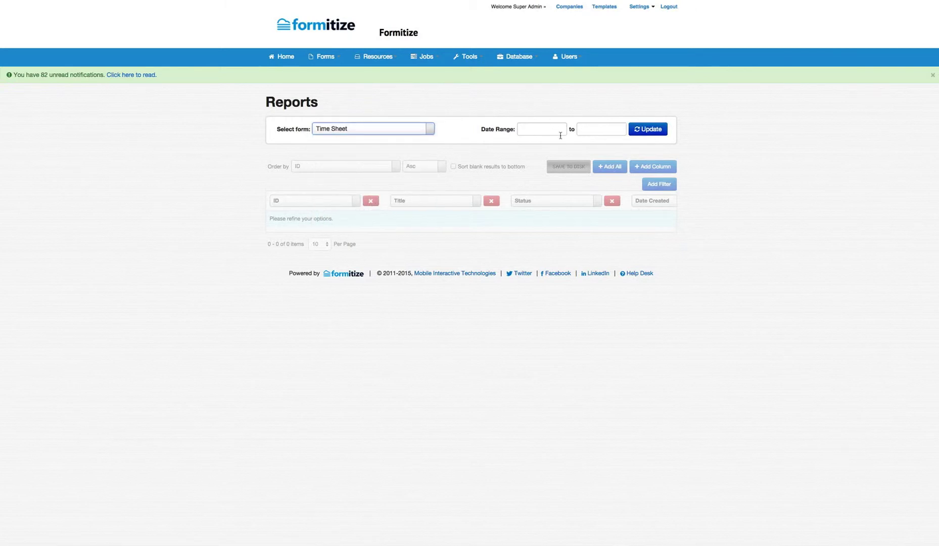
{"action": "left_click", "coordinate": [652, 130]}
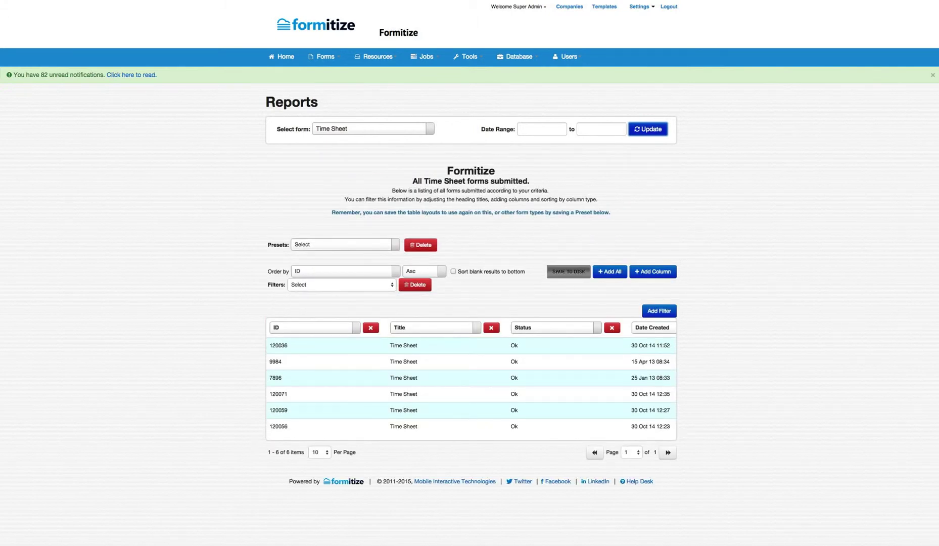
Change the report's Title column to show the _username field.
{"action": "left_click", "coordinate": [463, 328]}
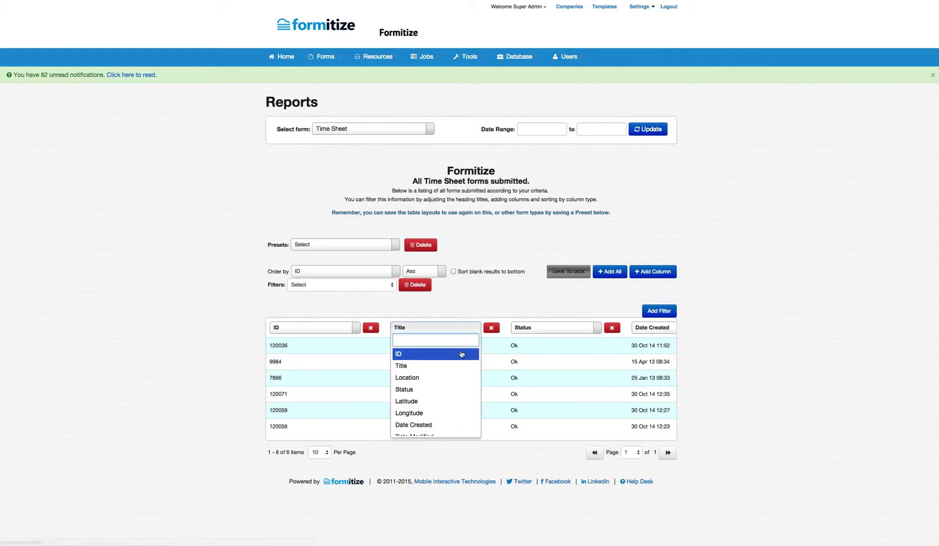
{"action": "key", "text": "Down"}
{"action": "key", "text": "Down"}
{"action": "key", "text": "Down"}
{"action": "key", "text": "Down"}
{"action": "key", "text": "Down"}
{"action": "key", "text": "Down"}
{"action": "key", "text": "Down"}
{"action": "key", "text": "Down"}
{"action": "key", "text": "Down"}
{"action": "key", "text": "Down"}
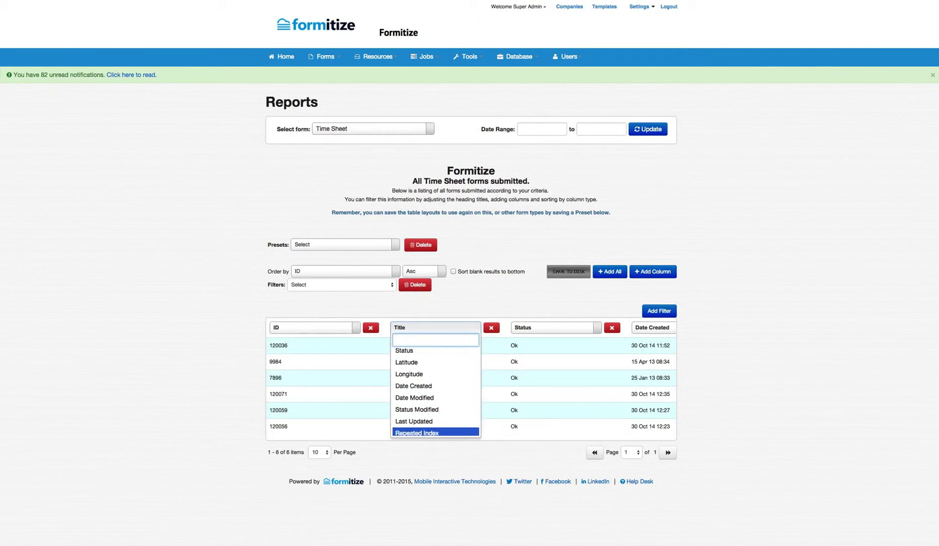
{"action": "key", "text": "Down"}
{"action": "key", "text": "Down"}
{"action": "key", "text": "Down"}
{"action": "key", "text": "Down"}
{"action": "key", "text": "Up"}
{"action": "key", "text": "Up"}
{"action": "key", "text": "Up"}
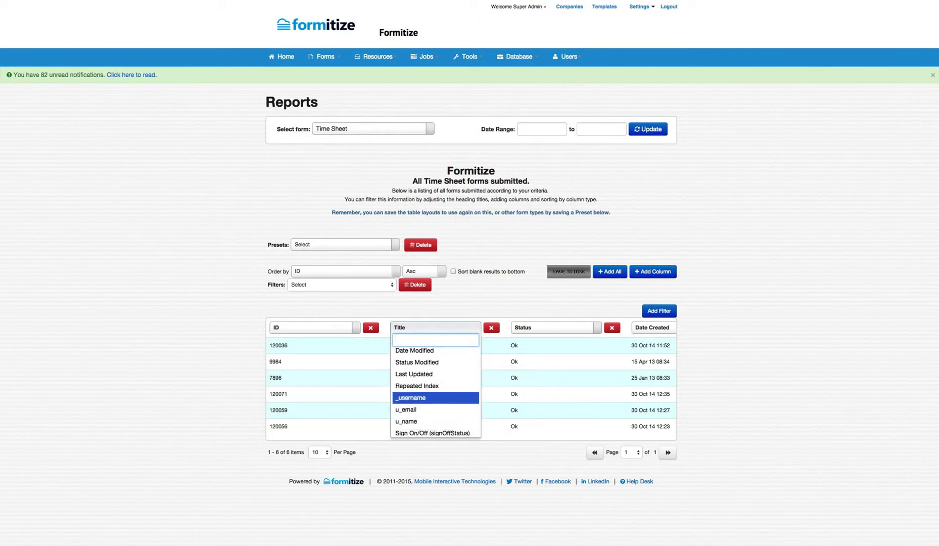
{"action": "left_click", "coordinate": [424, 395]}
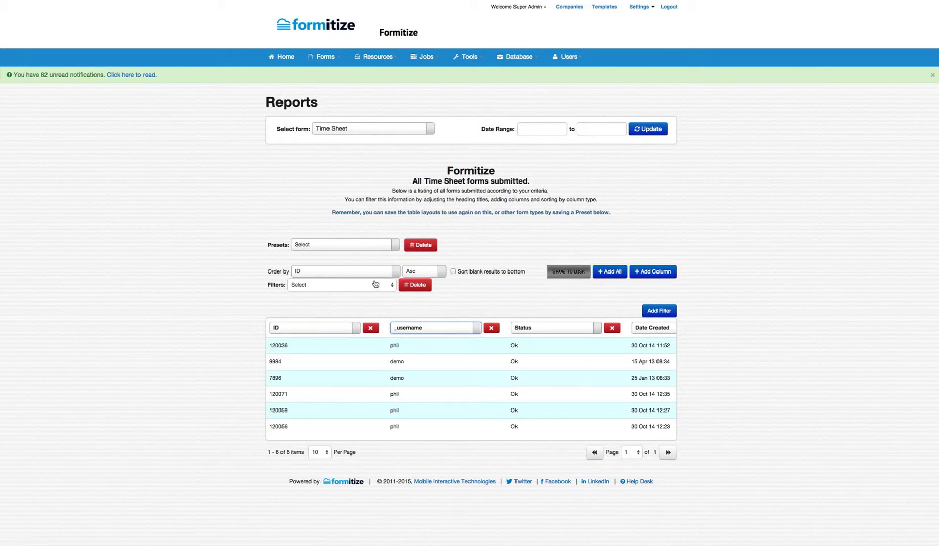
{"action": "left_click", "coordinate": [368, 248]}
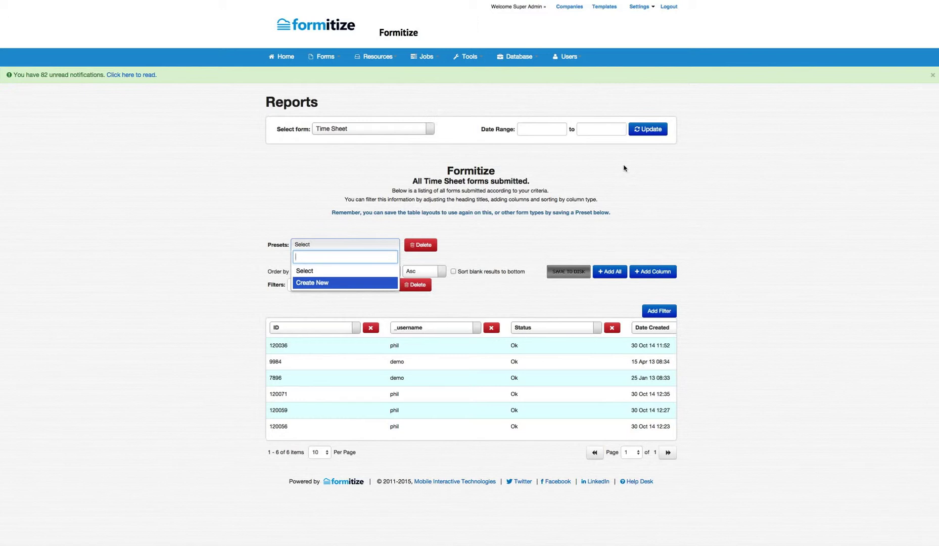
{"action": "left_click", "coordinate": [470, 58]}
{"action": "left_click", "coordinate": [470, 59]}
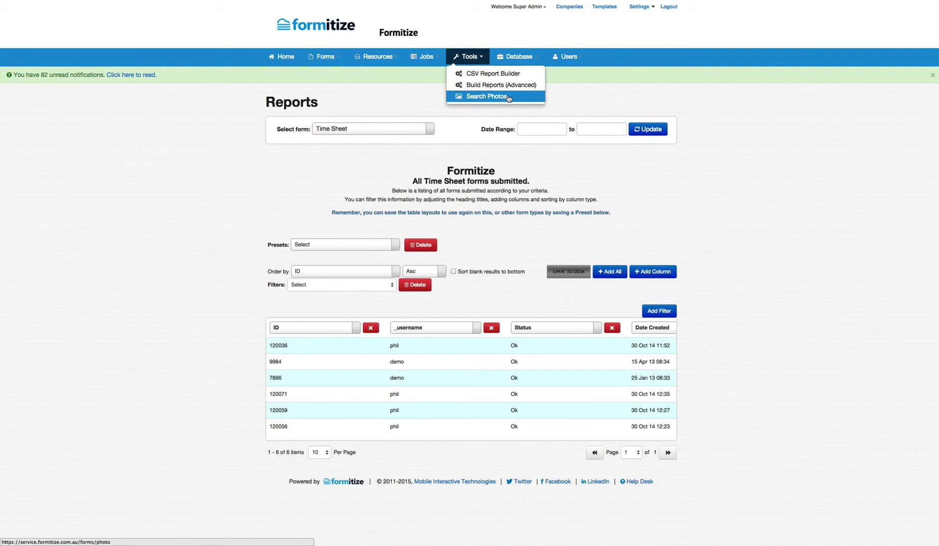
{"action": "left_click", "coordinate": [523, 57]}
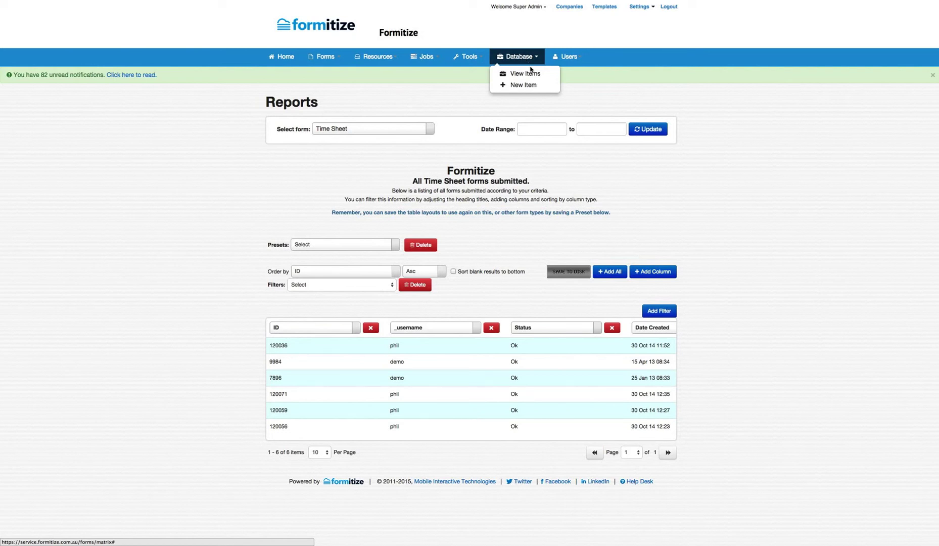
{"action": "left_click", "coordinate": [574, 58]}
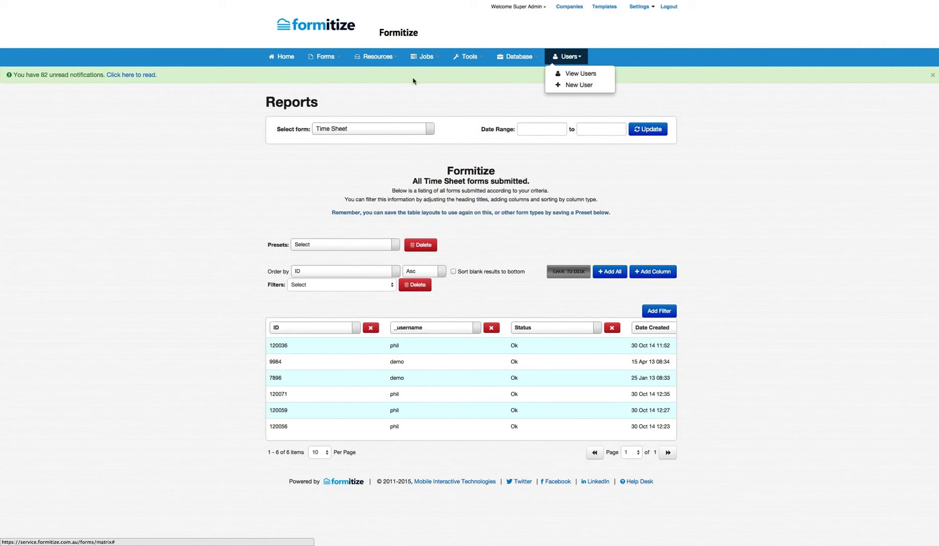
{"action": "left_click", "coordinate": [405, 95]}
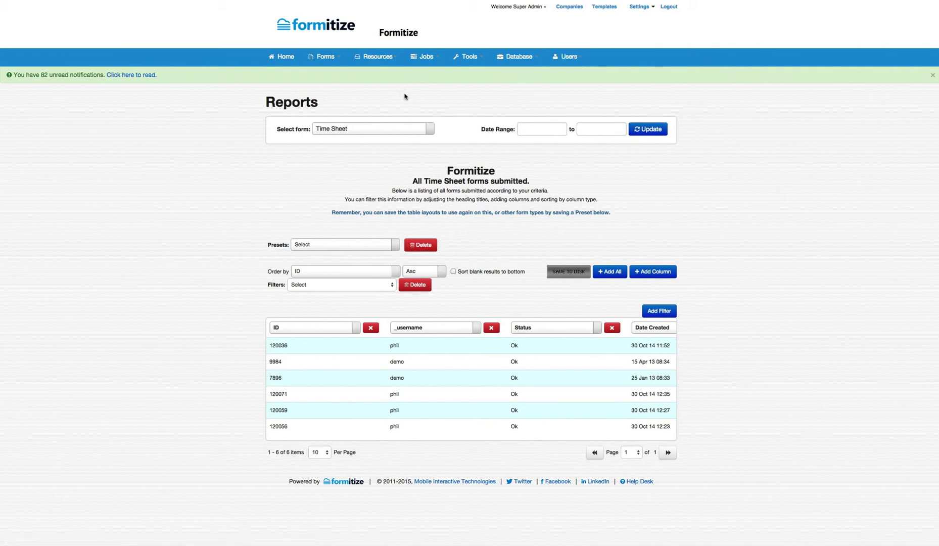